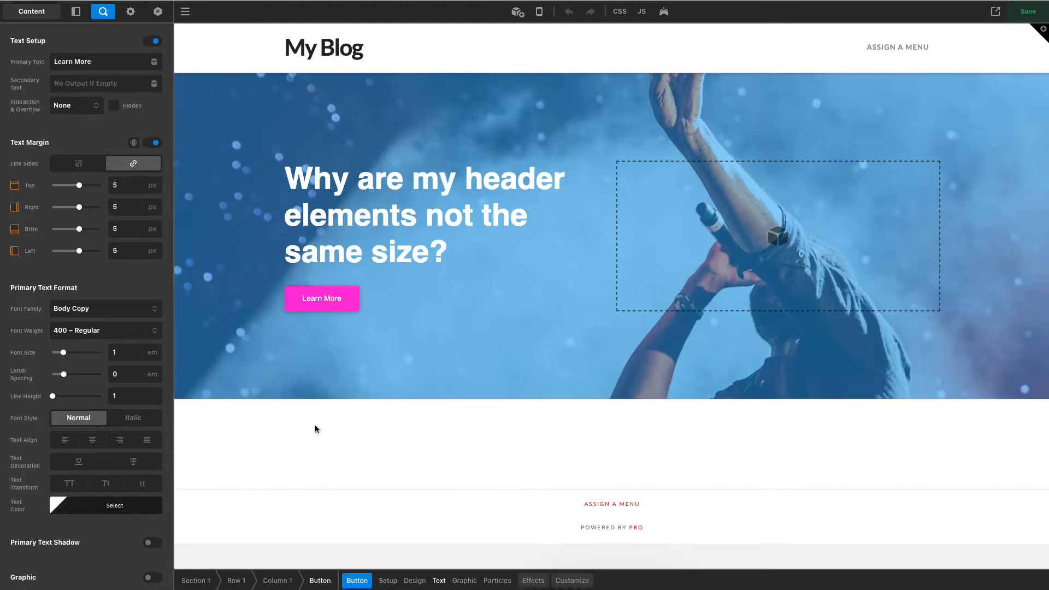
# Step: Inspect the page's Learn More button, its text size and the available button presets
pyautogui.click(321, 298)
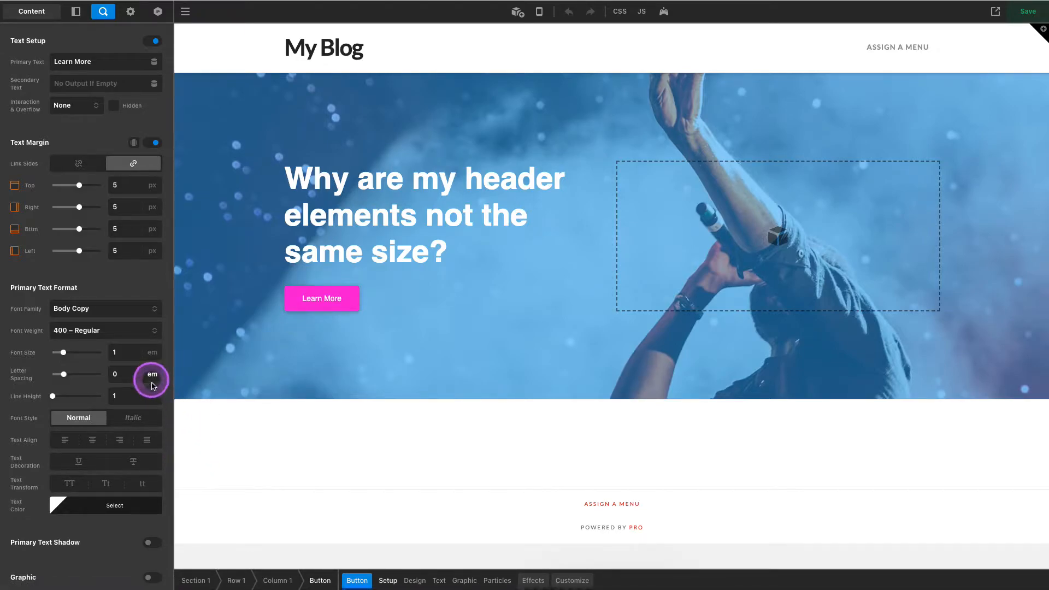
pyautogui.click(115, 352)
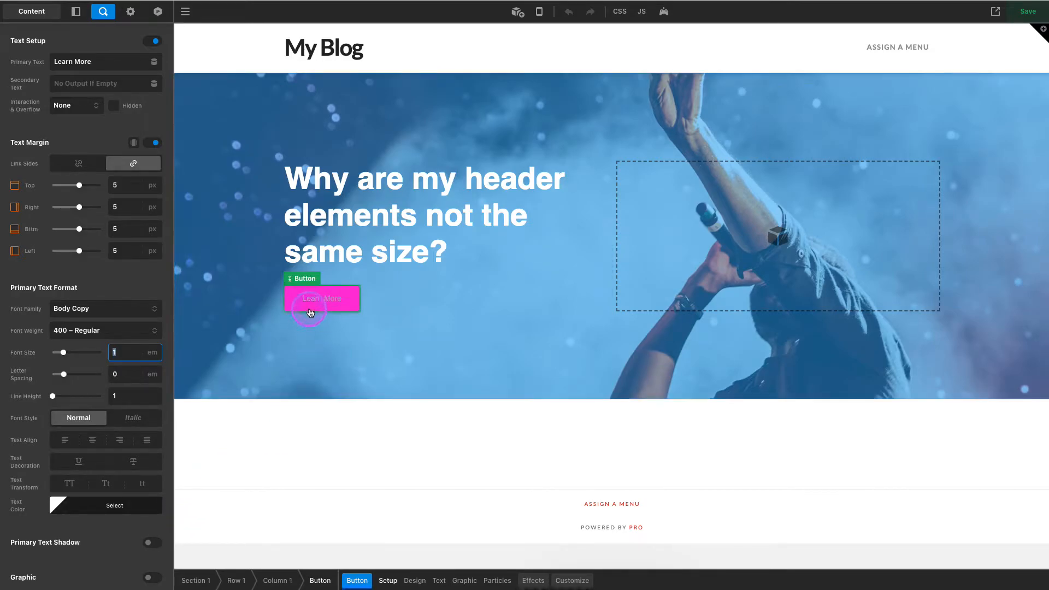
pyautogui.scroll(5, 107, 246)
pyautogui.scroll(5, 106, 230)
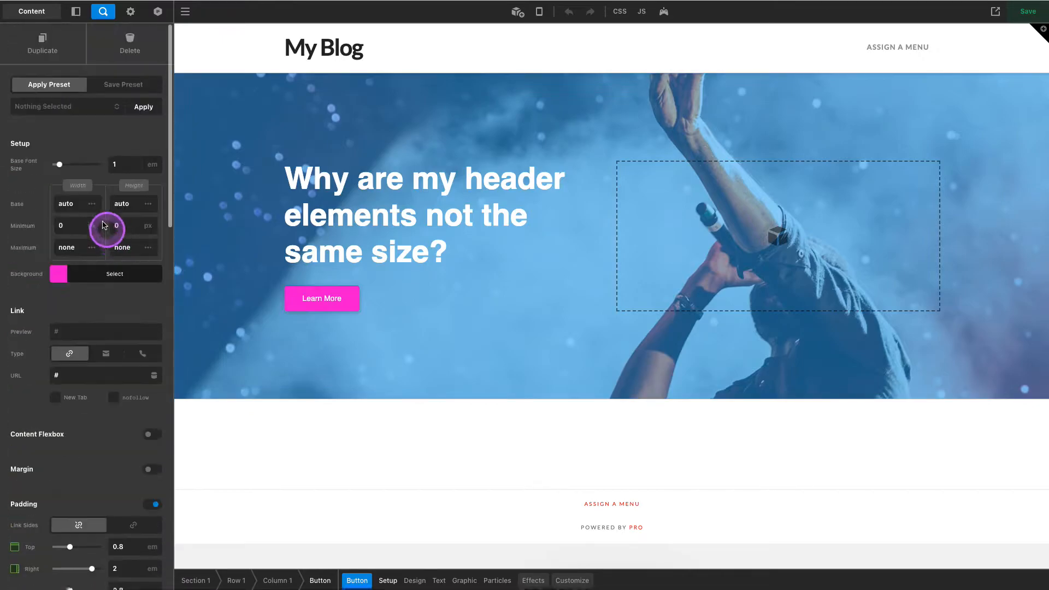
pyautogui.click(74, 106)
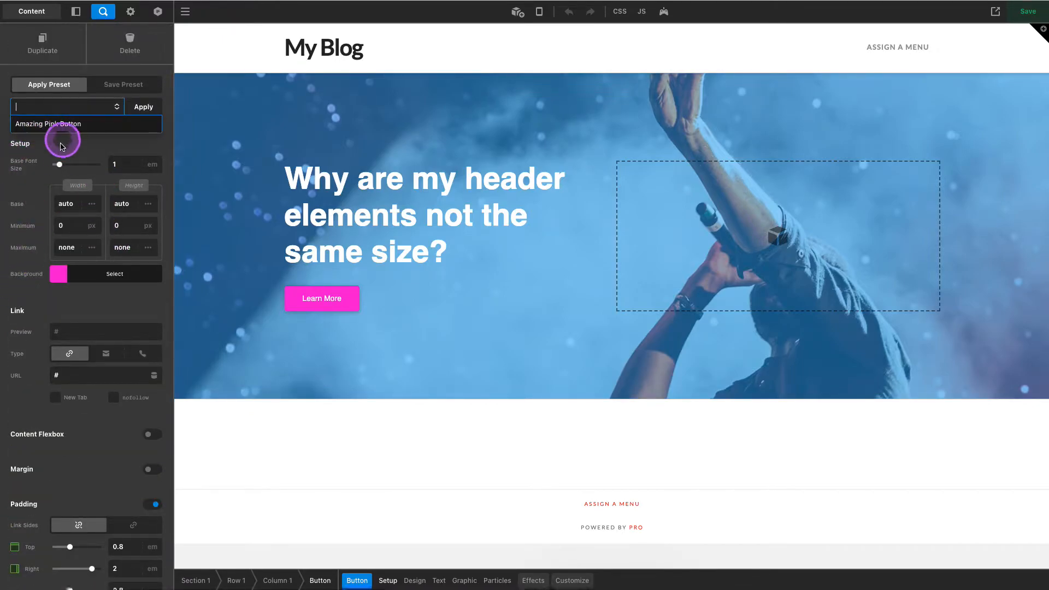
pyautogui.click(50, 123)
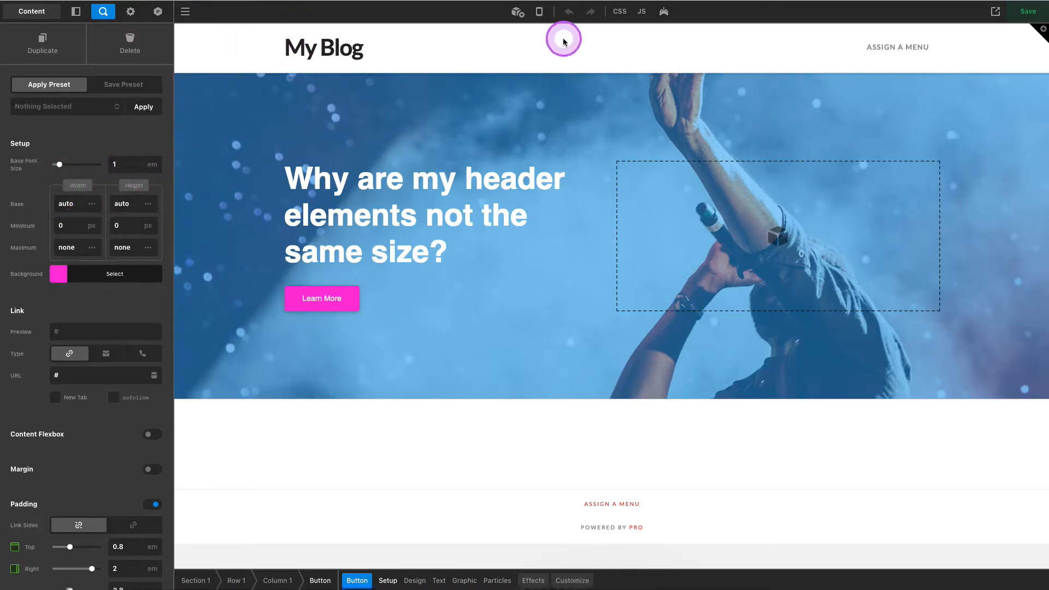
# Step: Create a new blank header titled GN-12 from the Headers list
pyautogui.click(186, 12)
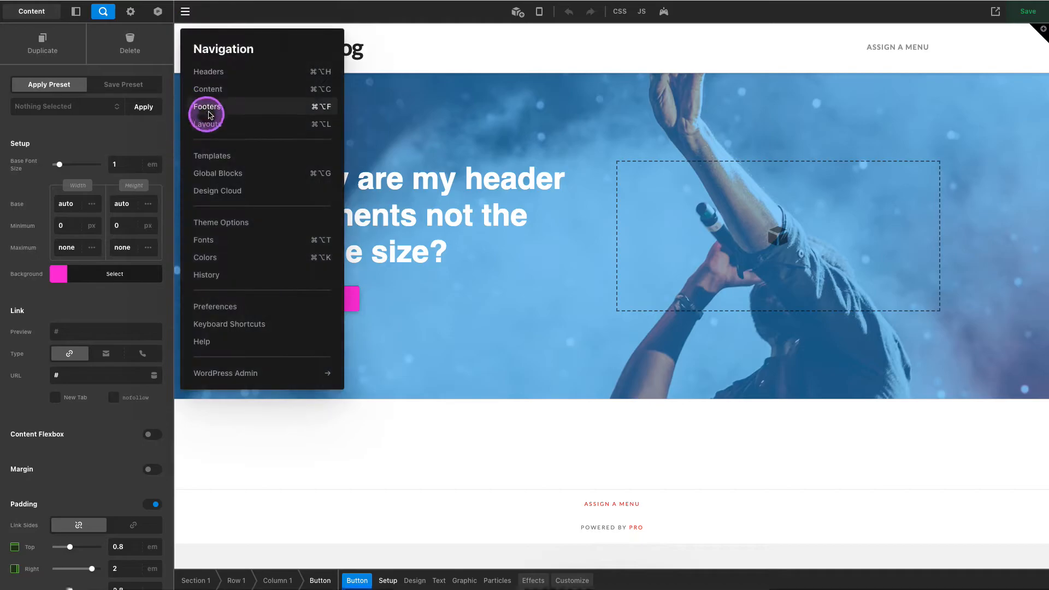
pyautogui.click(209, 72)
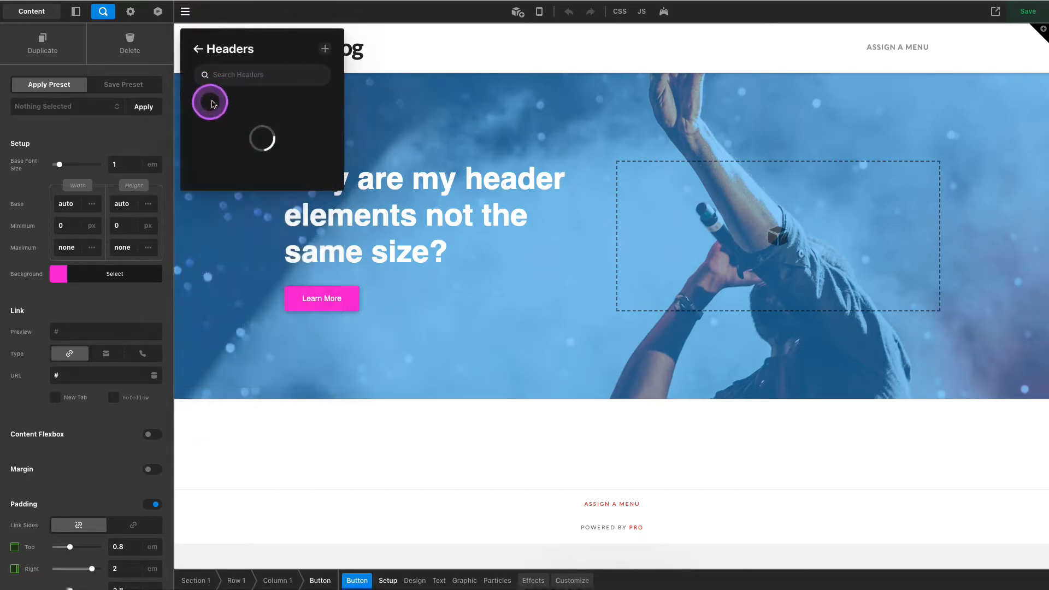
pyautogui.click(326, 48)
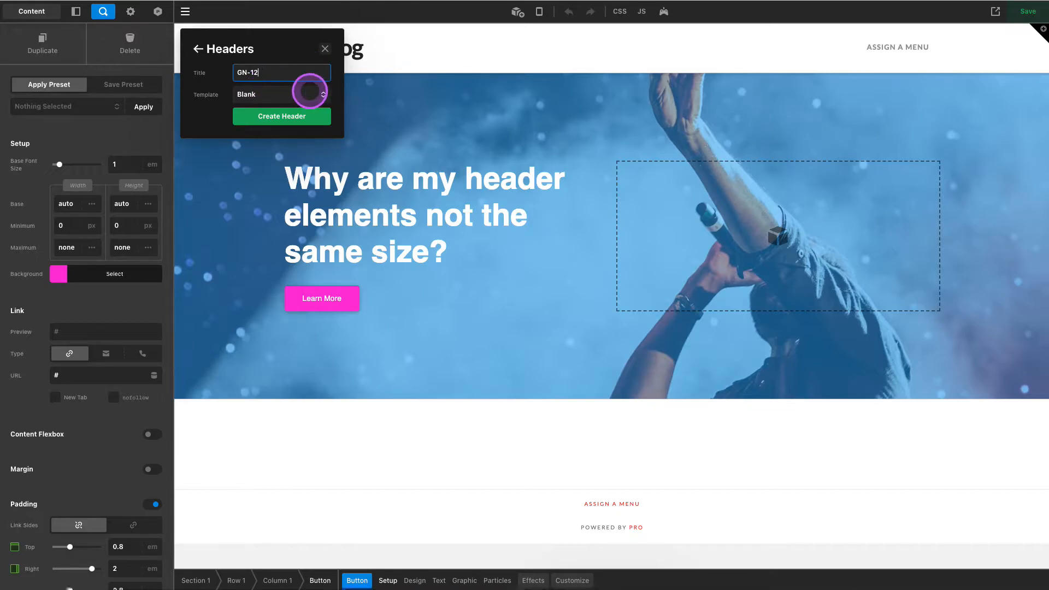
pyautogui.click(281, 115)
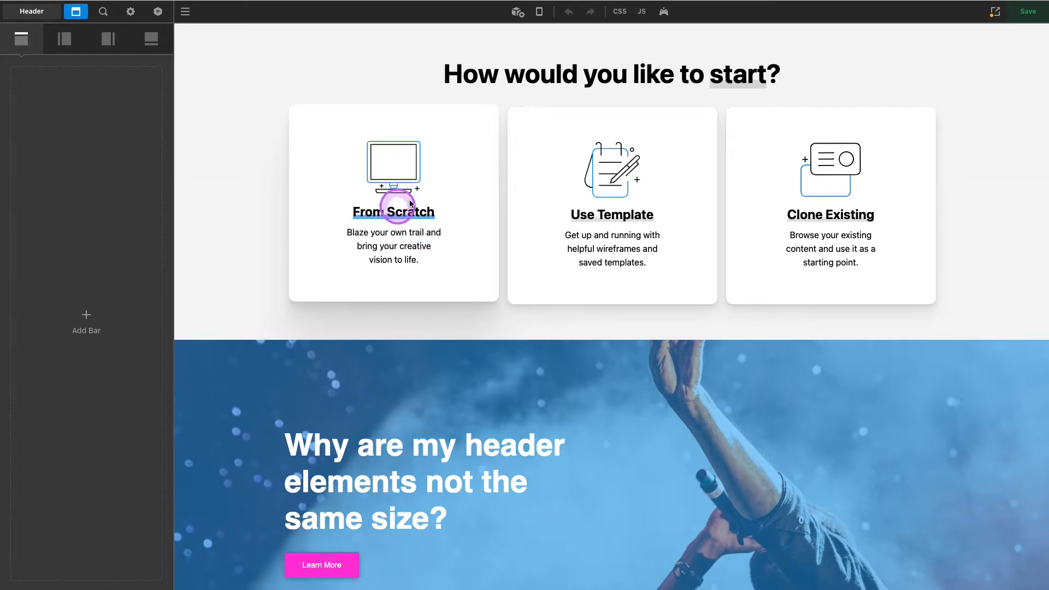
# Step: Start from scratch and drag the Amazing Pink Button preset into the header bar
pyautogui.click(393, 190)
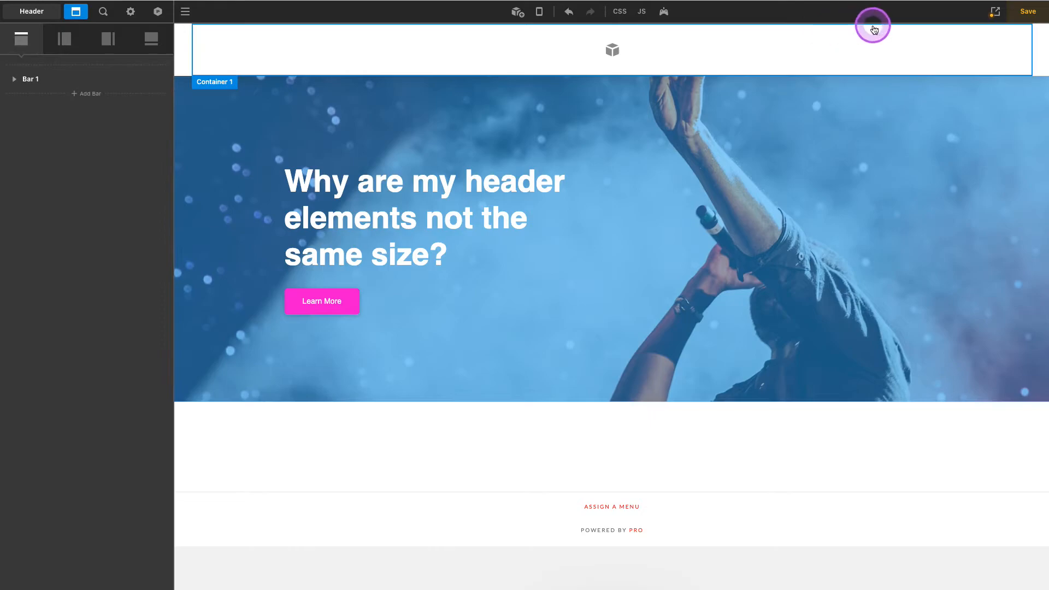
pyautogui.click(520, 14)
pyautogui.write('button')
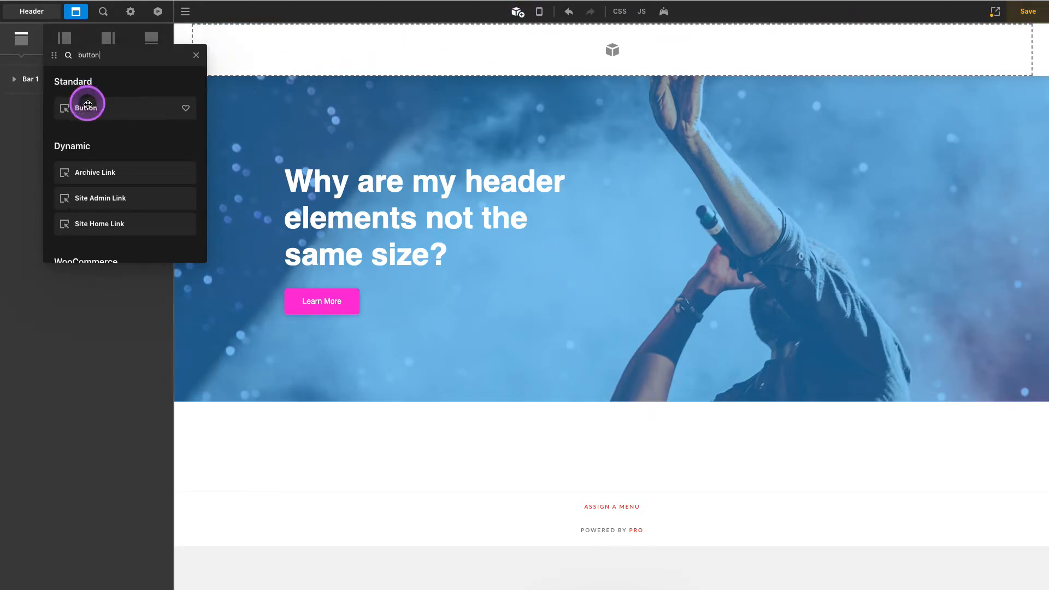
pyautogui.moveTo(90, 107); pyautogui.dragTo(99, 107)
pyautogui.scroll(-3, 100, 107)
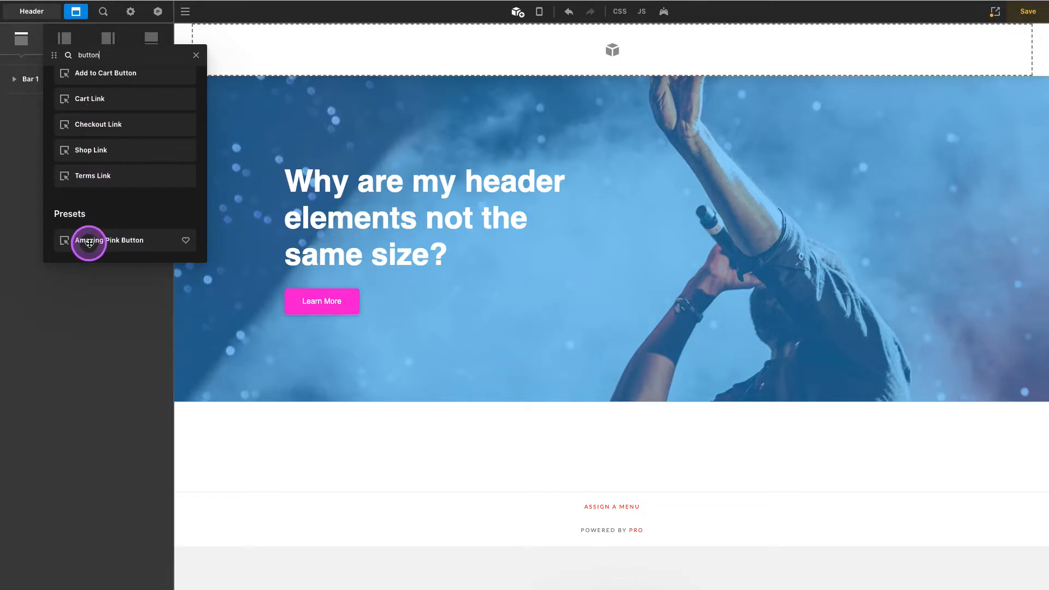
pyautogui.moveTo(89, 240)
pyautogui.mouseDown()
pyautogui.moveTo(410, 89)
pyautogui.moveTo(410, 51)
pyautogui.mouseUp()
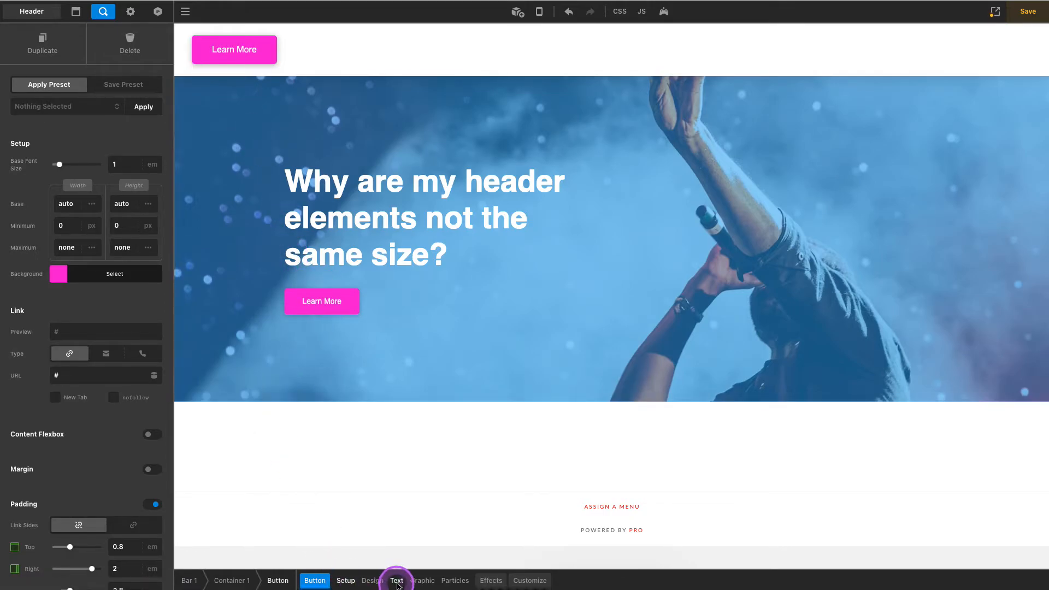
pyautogui.click(396, 581)
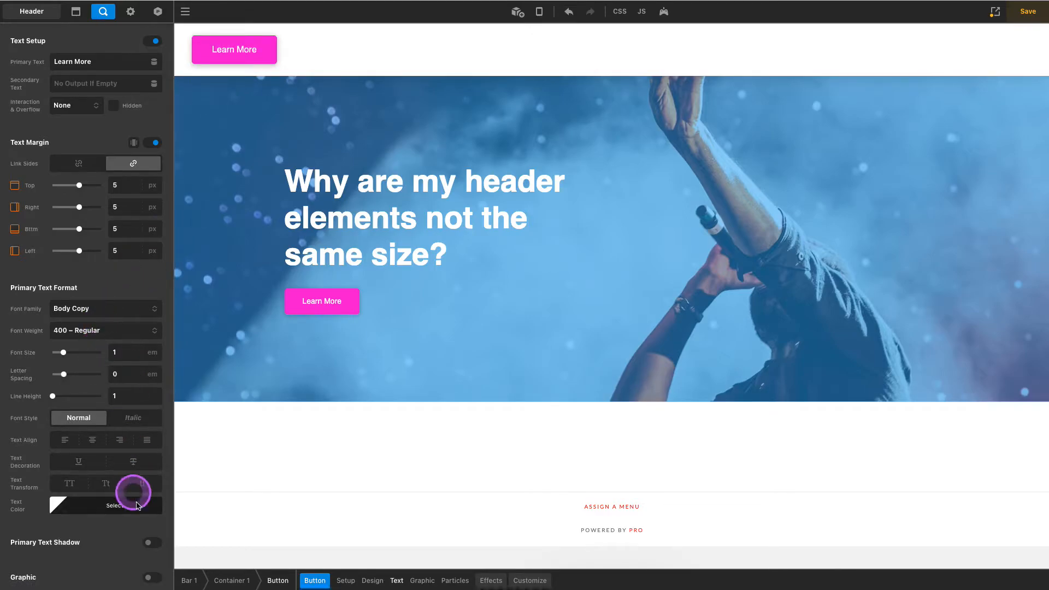
pyautogui.click(123, 353)
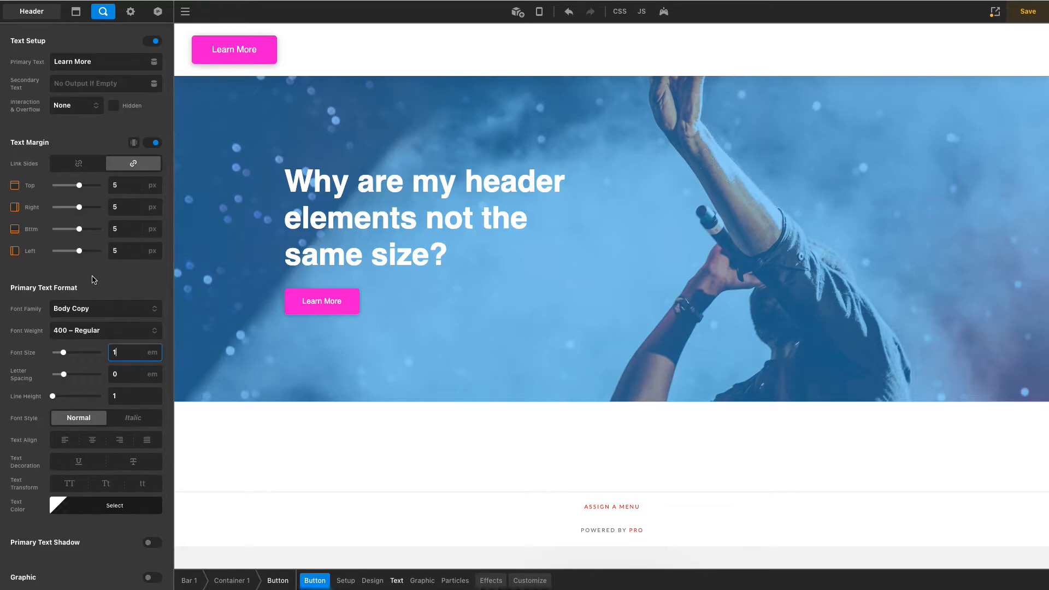
pyautogui.click(116, 352)
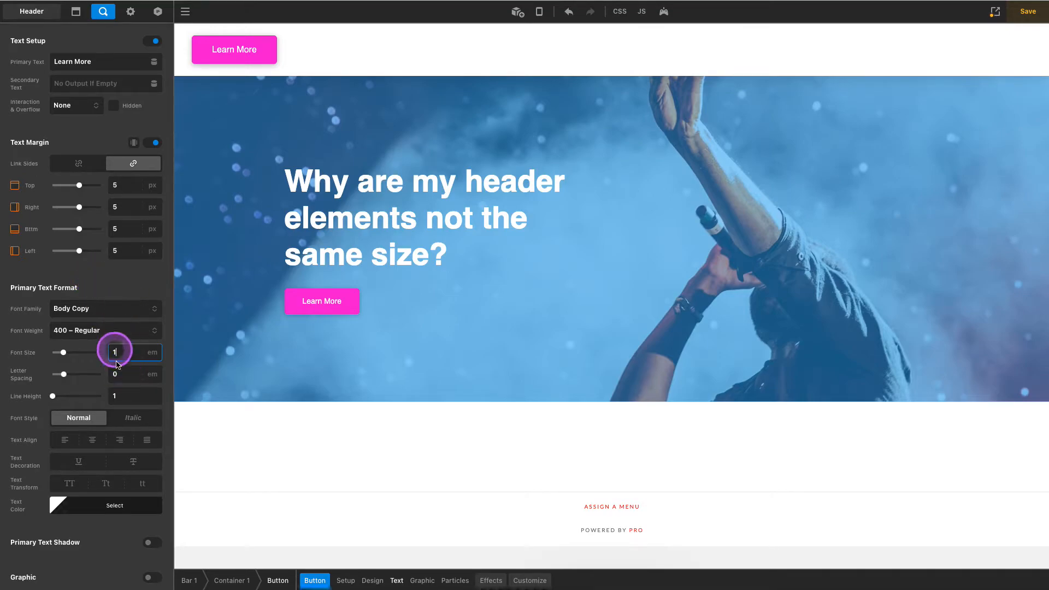
pyautogui.doubleClick(116, 352)
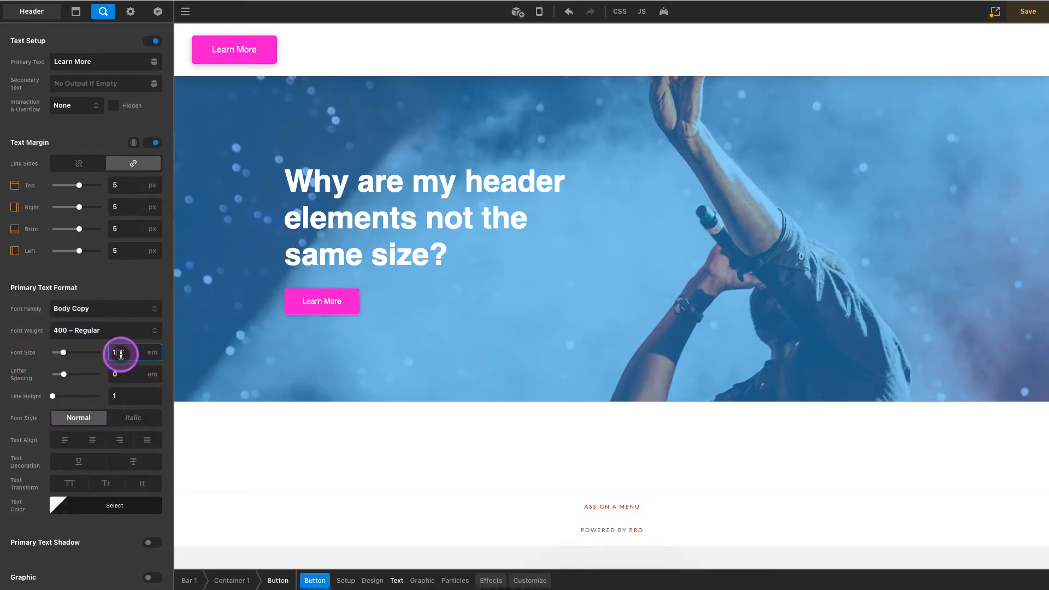
pyautogui.write('0.85')
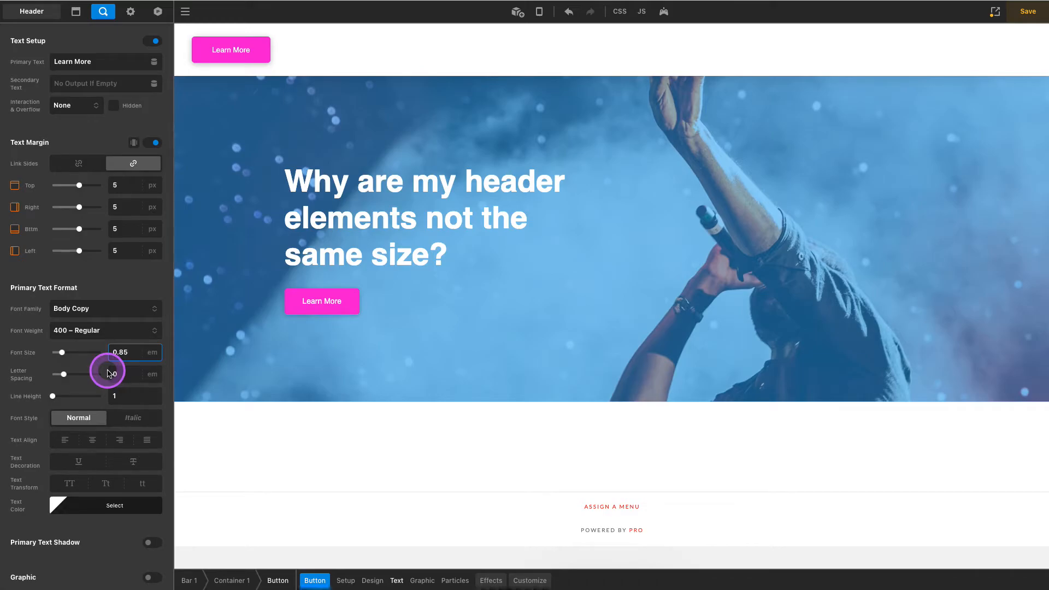
pyautogui.hotkey('ctrl', 'a')
pyautogui.write('1')
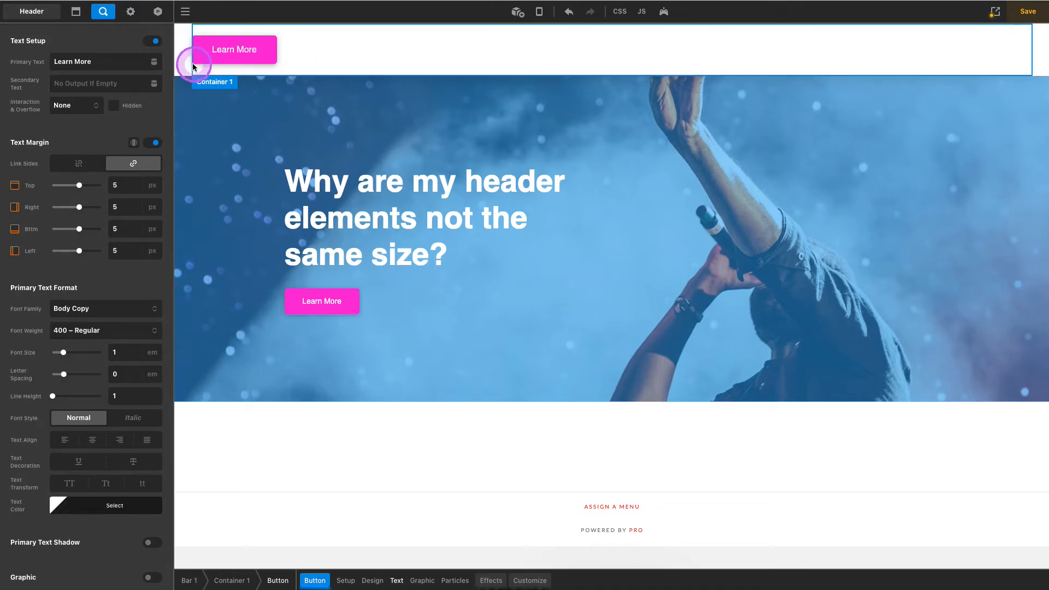
# Step: Select Bar 1 and begin editing its 16px Base Font Size value
pyautogui.click(183, 36)
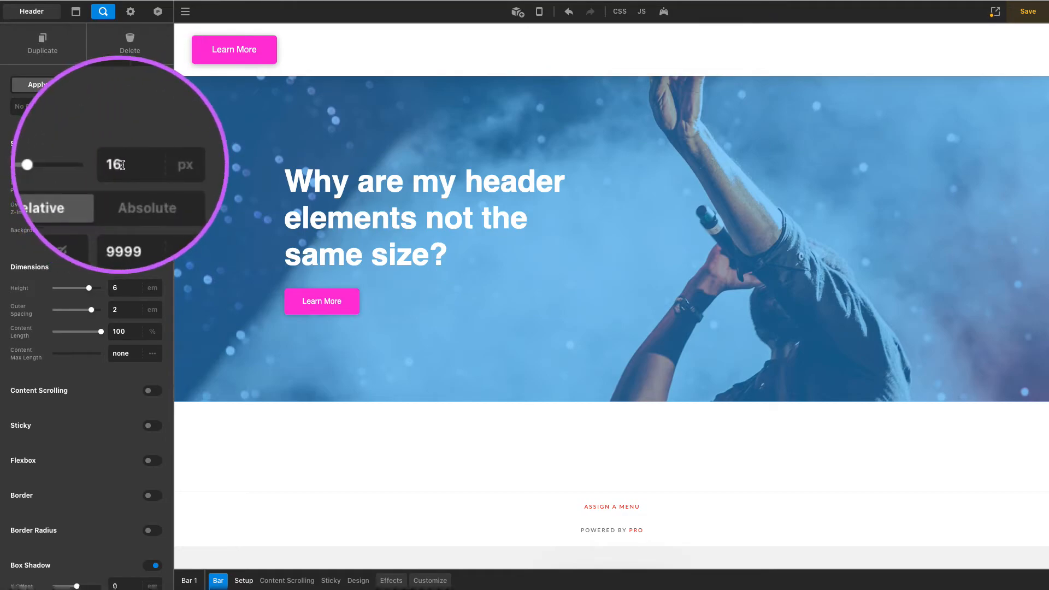
pyautogui.click(122, 164)
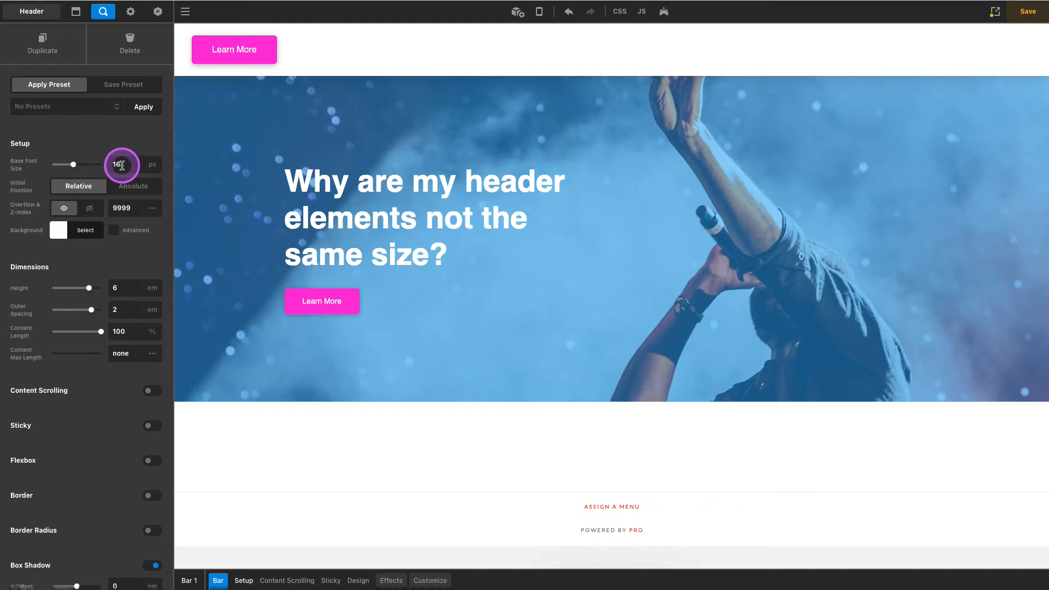
pyautogui.doubleClick(122, 165)
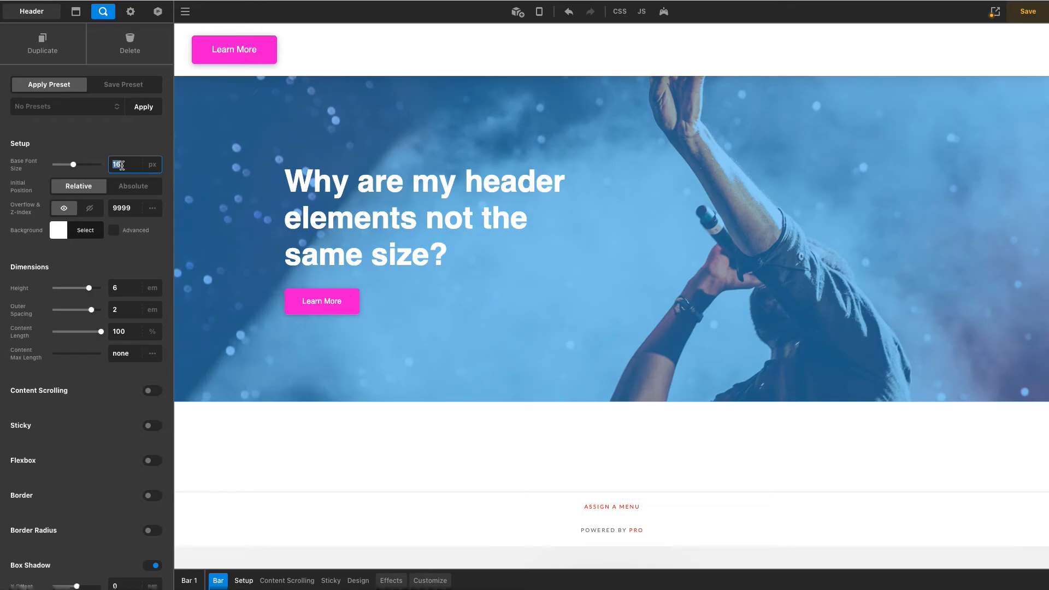
pyautogui.write('1')
# Step: Set the bar's base font size to 1em and inspect the resized header button
pyautogui.press('Return')
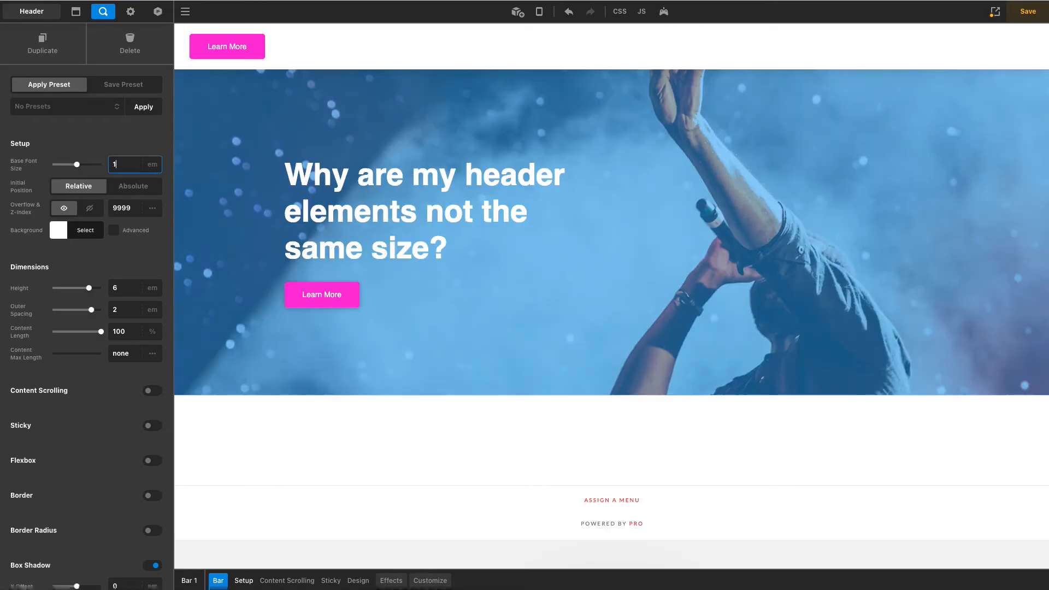
pyautogui.click(219, 41)
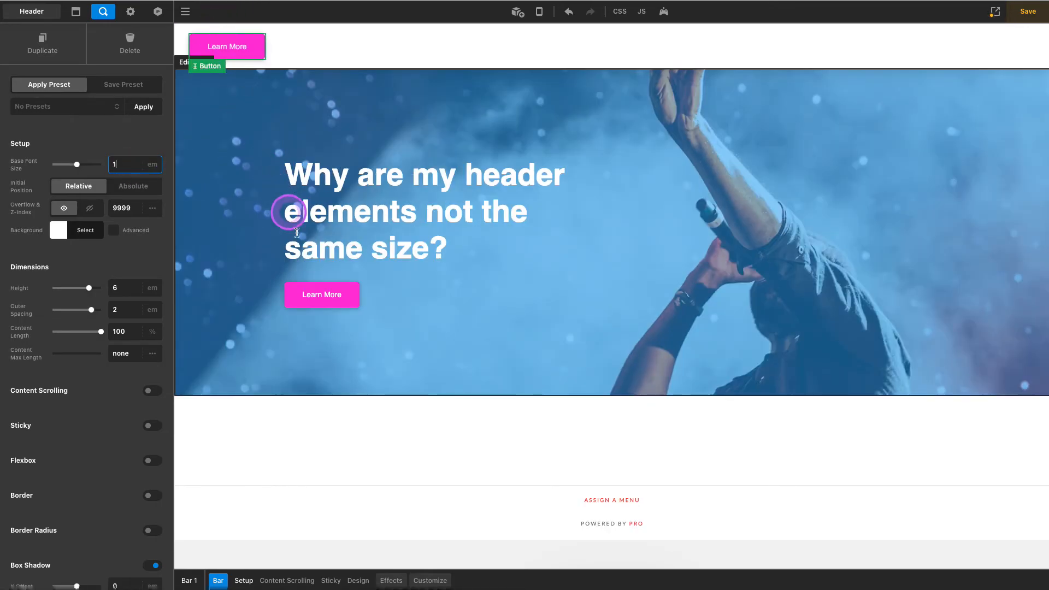